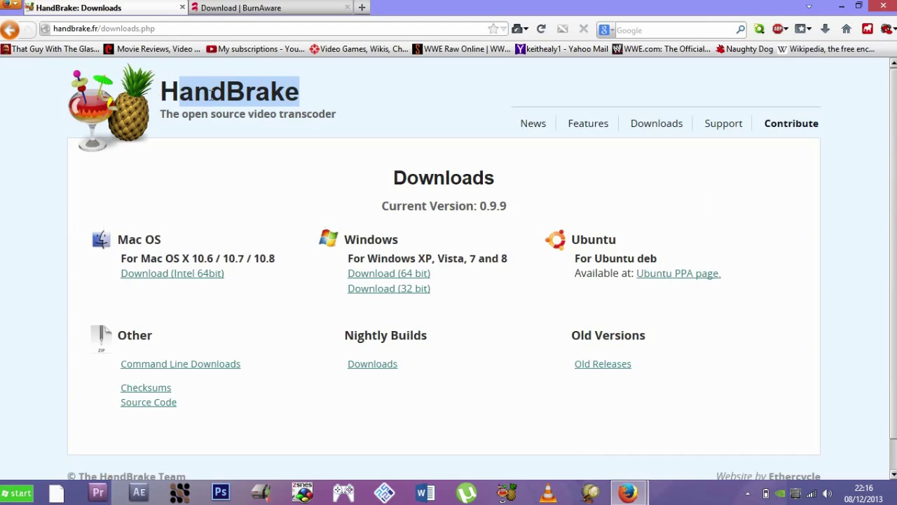
# Examine the HandBrake and BurnAware download pages for the two programs' available versions
pyautogui.click(241, 103)
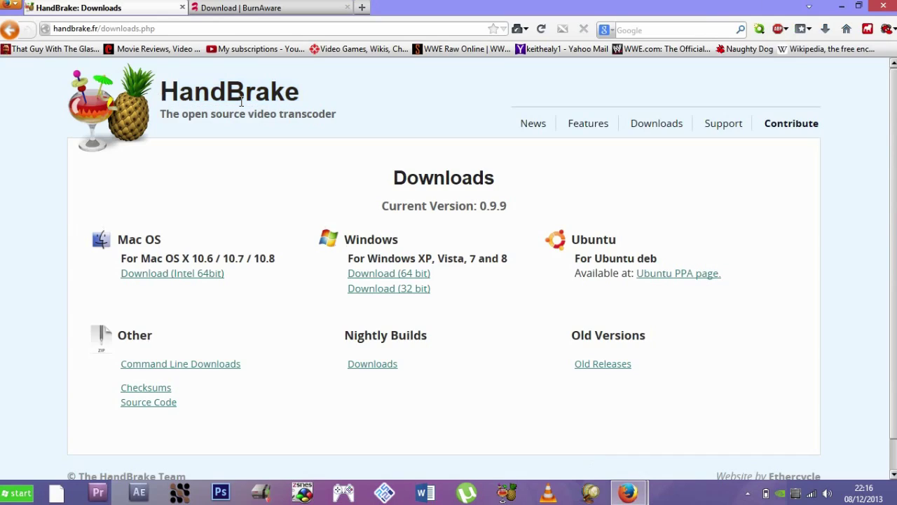
pyautogui.click(246, 10)
pyautogui.hotkey('ctrl', 'Tab')
pyautogui.moveTo(66, 110); pyautogui.dragTo(292, 88)
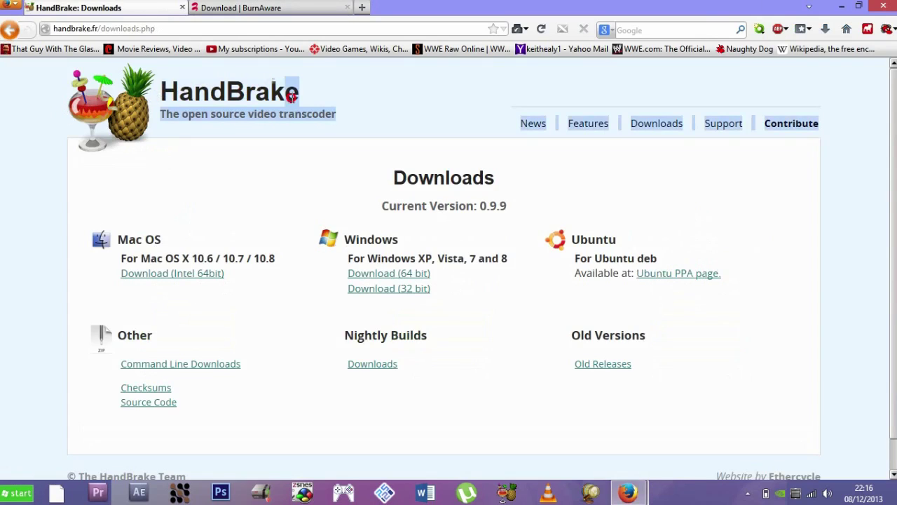
pyautogui.click(450, 224)
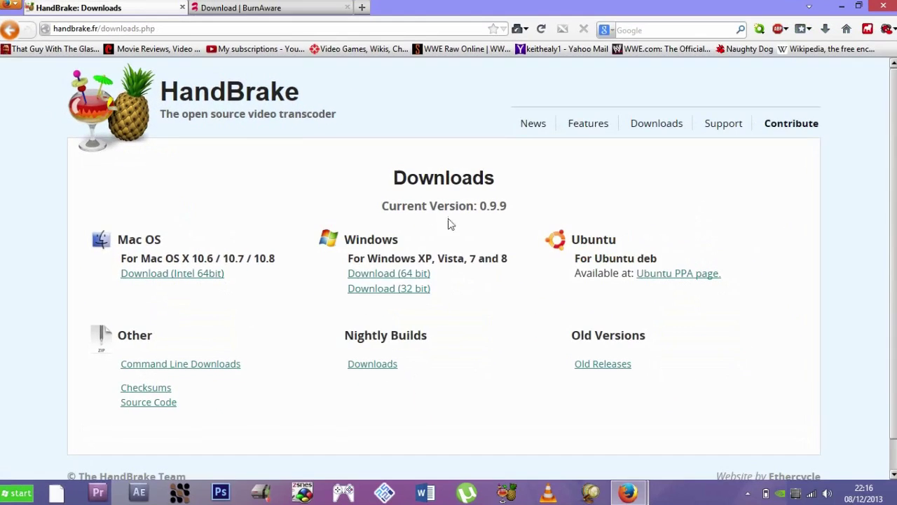
pyautogui.click(246, 8)
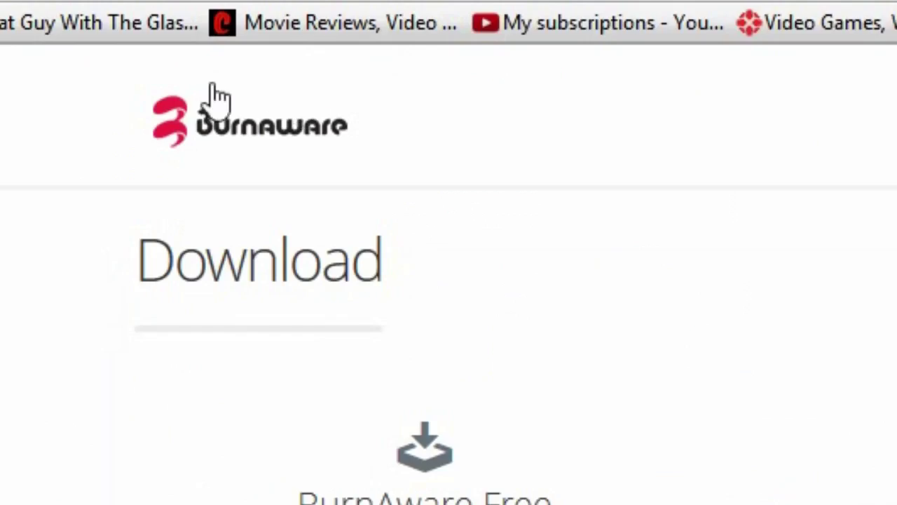
pyautogui.click(83, 7)
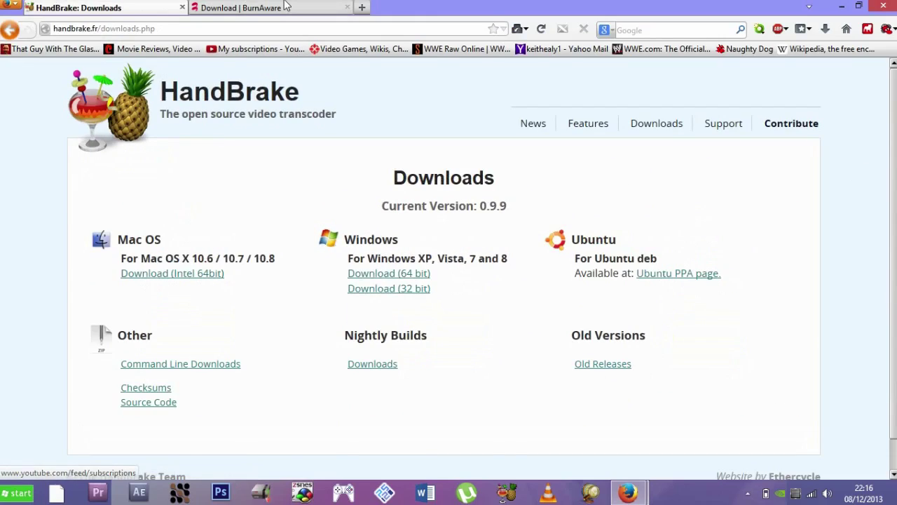
pyautogui.click(285, 6)
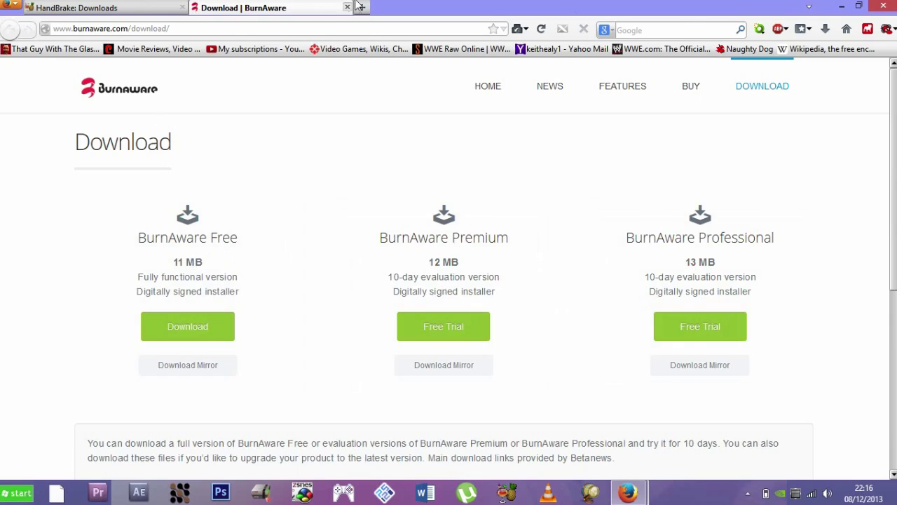
# Switch from the browser to BurnAware Free and open its Copy to Image tool
pyautogui.click(841, 5)
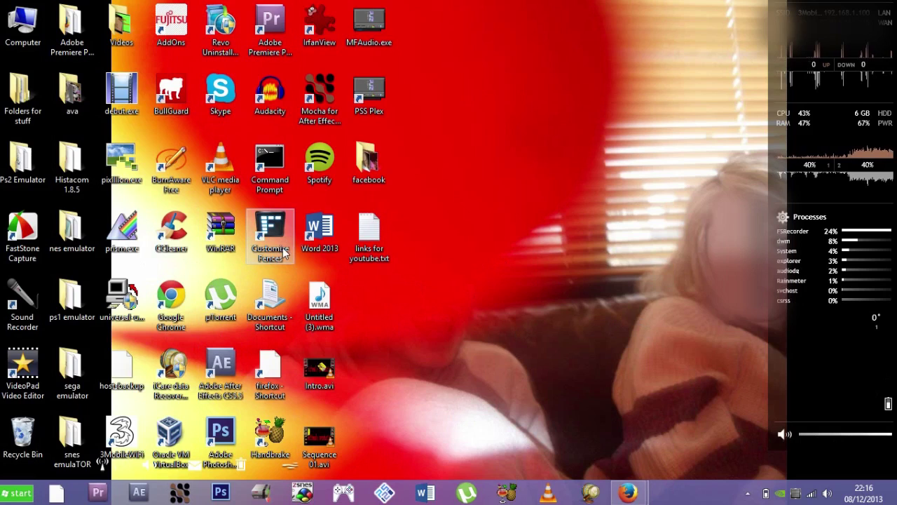
pyautogui.doubleClick(175, 170)
pyautogui.click(709, 266)
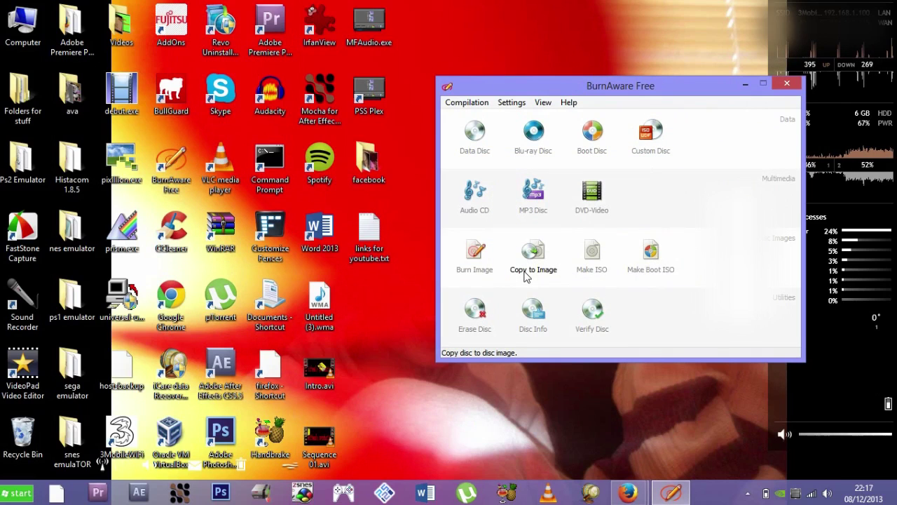
pyautogui.click(525, 273)
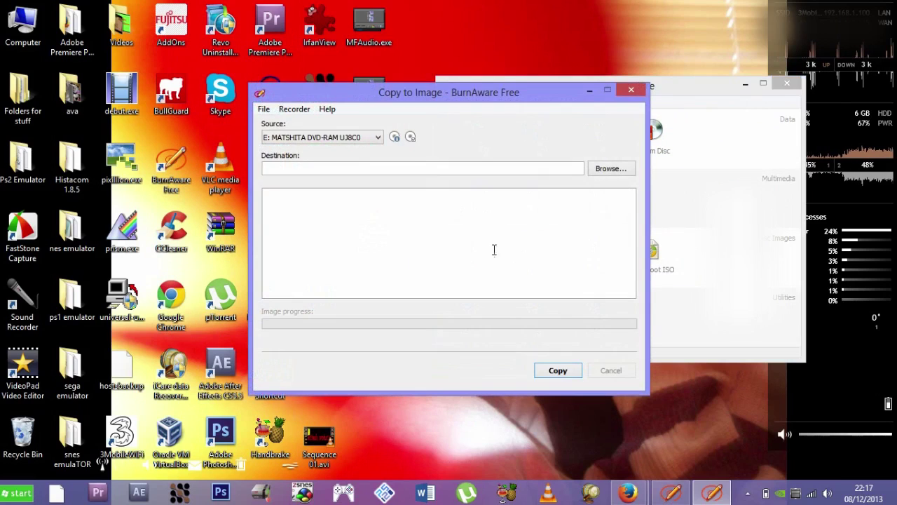
# Check the source drive choice and inspect the disc information of the DVD in drive E, including its disc space
pyautogui.click(378, 138)
pyautogui.click(379, 137)
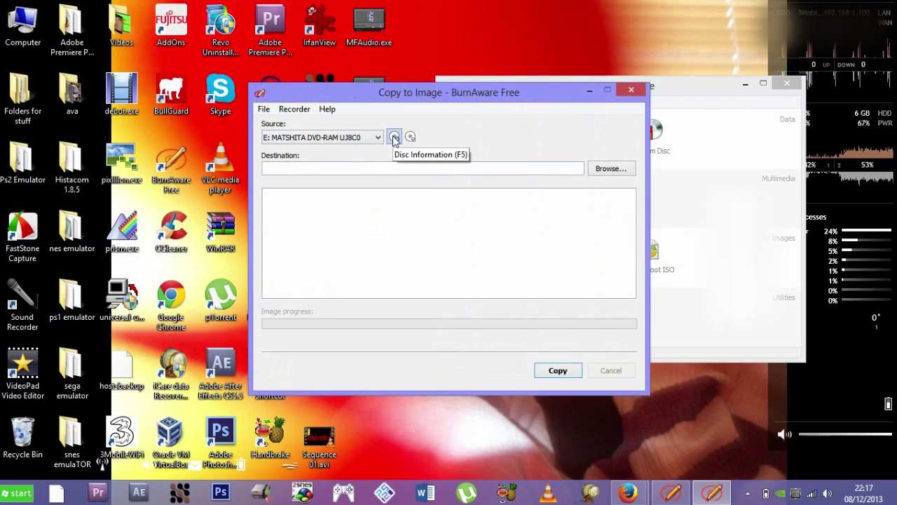
pyautogui.click(393, 137)
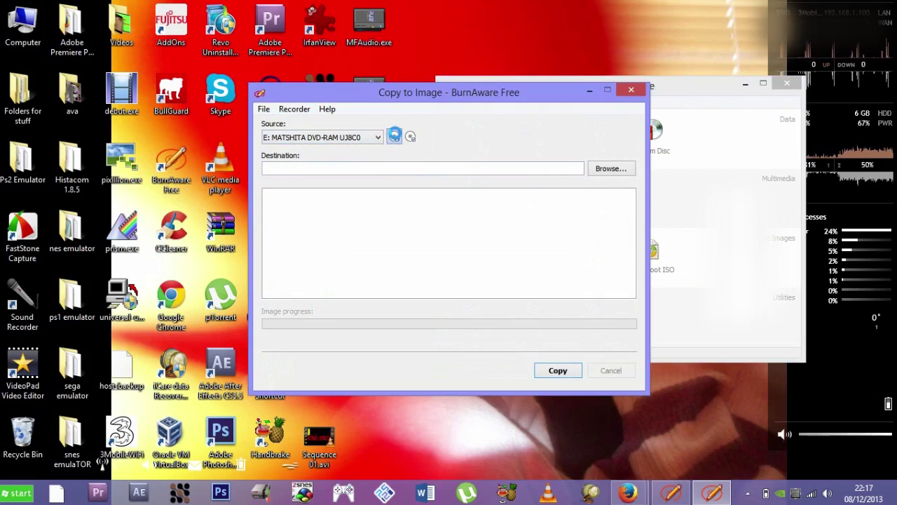
pyautogui.click(464, 188)
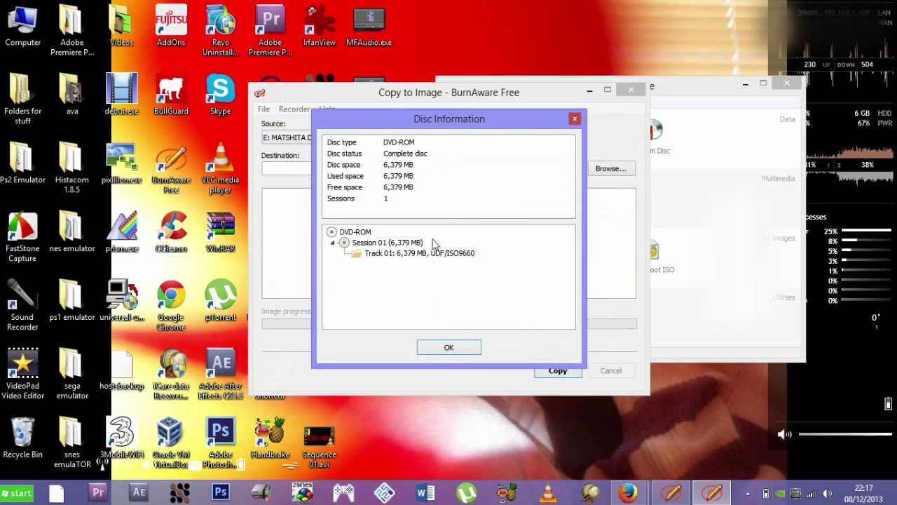
pyautogui.click(429, 162)
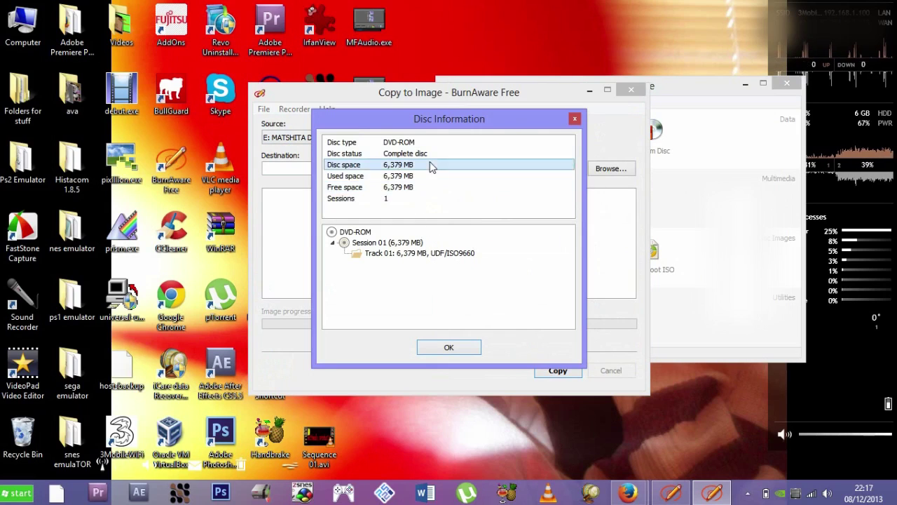
pyautogui.click(439, 197)
pyautogui.click(573, 120)
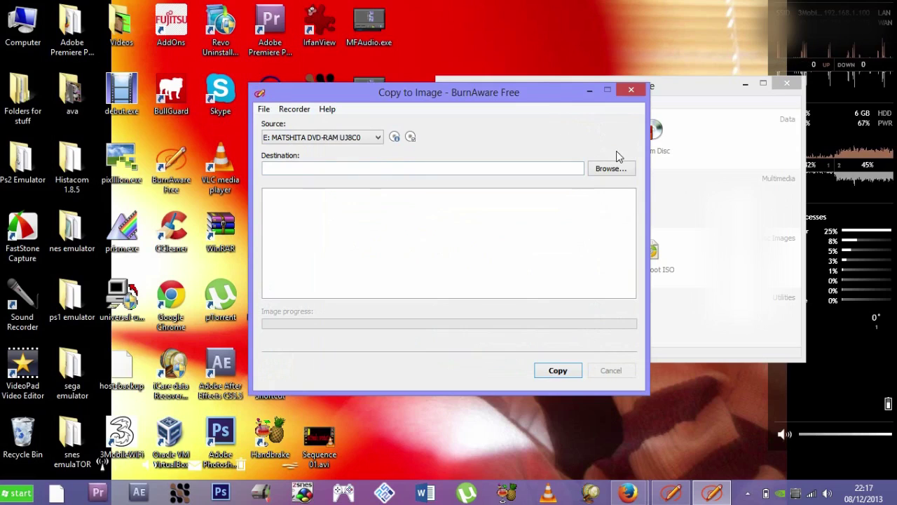
# Browse for the image destination, try saving it as the existing kill bill.iso in the DVD's folder, and decline to replace it
pyautogui.click(611, 169)
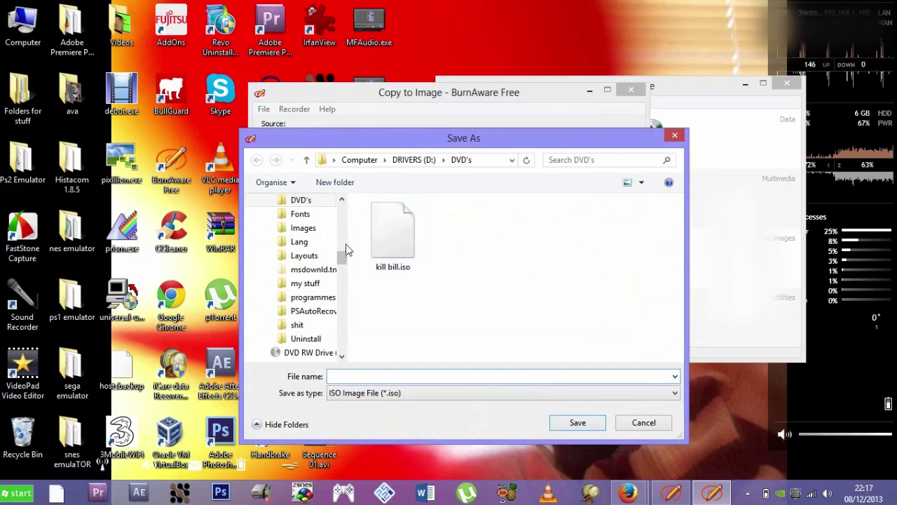
pyautogui.scroll(1, 342, 255)
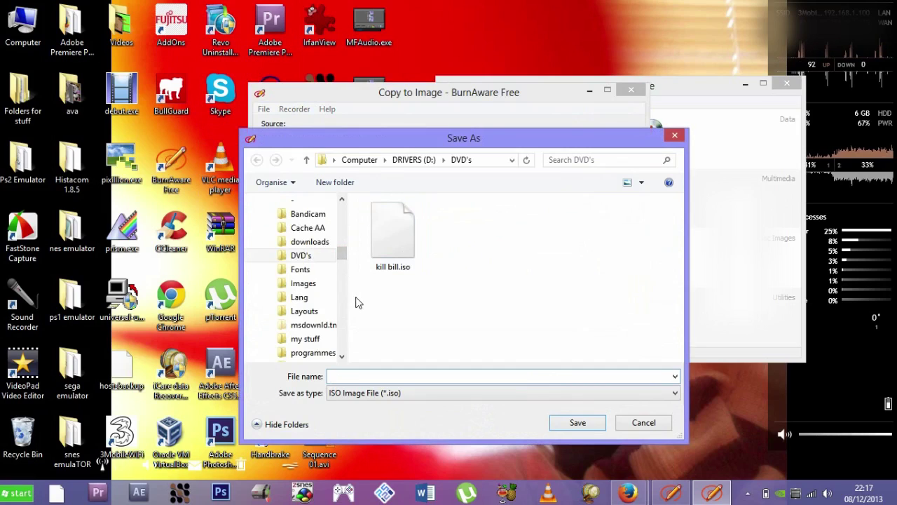
pyautogui.click(379, 265)
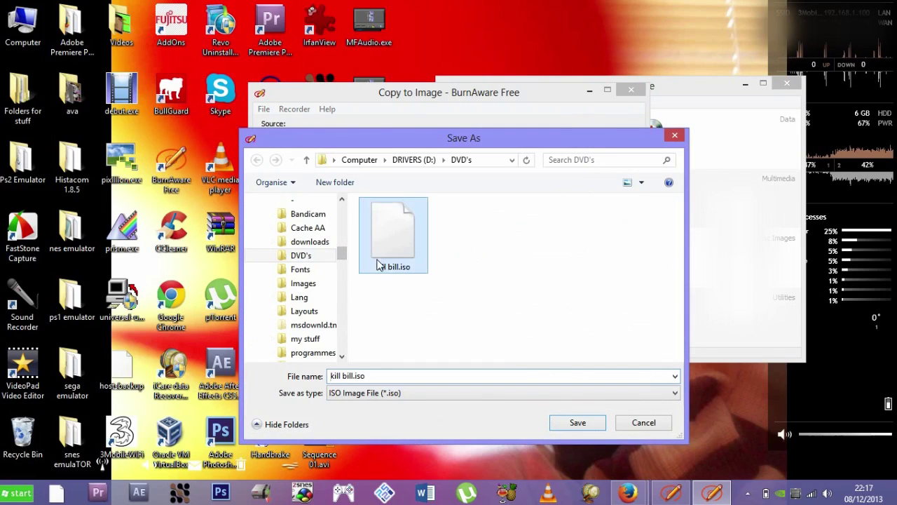
pyautogui.click(473, 374)
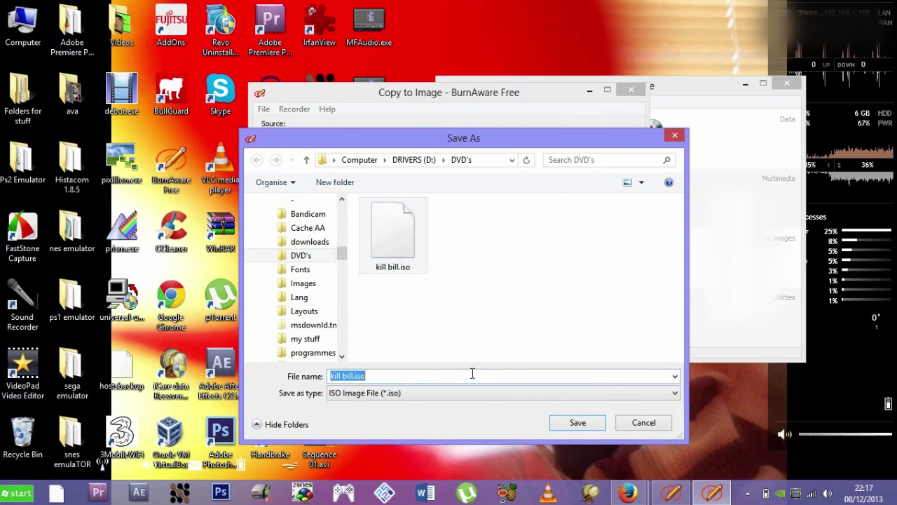
pyautogui.click(510, 372)
pyautogui.click(576, 423)
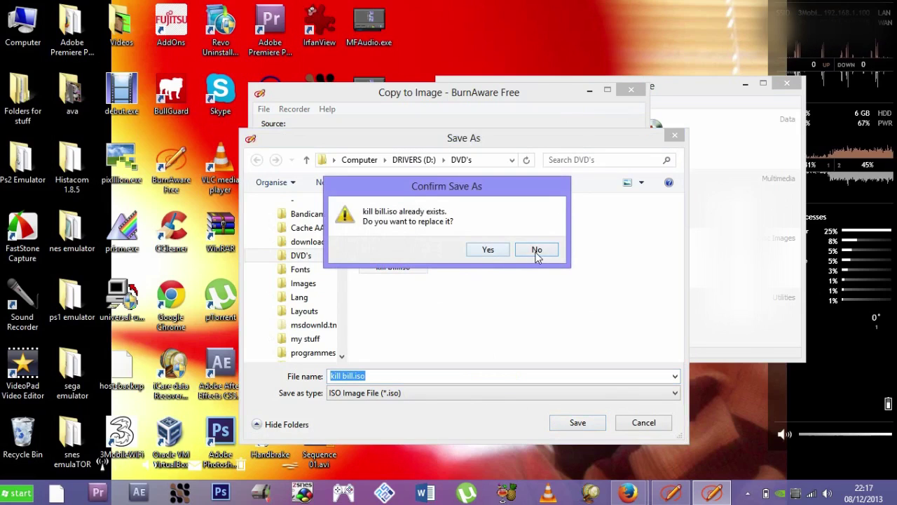
pyautogui.click(536, 250)
# Name the destination ISO image "kill billhbjsucvs" in the DVD's folder on drive D and save that choice
pyautogui.click(406, 370)
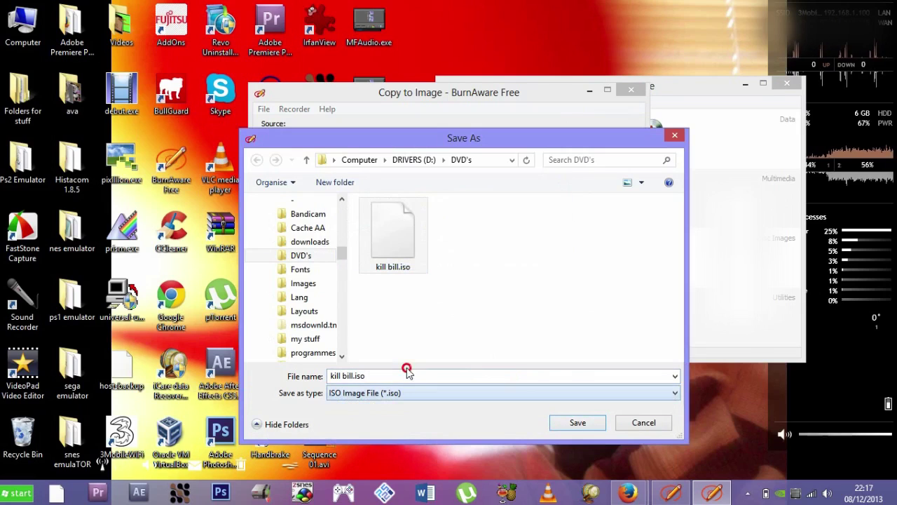
pyautogui.click(405, 371)
pyautogui.click(406, 376)
pyautogui.write('k')
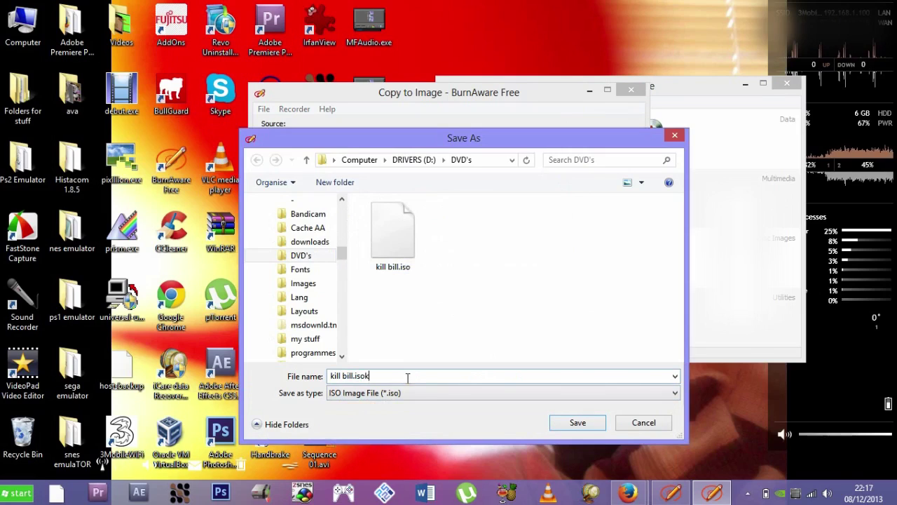
pyautogui.press('BackSpace')
pyautogui.press('BackSpace')
pyautogui.press('BackSpace')
pyautogui.press('BackSpace')
pyautogui.press('BackSpace')
pyautogui.press('BackSpace')
pyautogui.press('BackSpace')
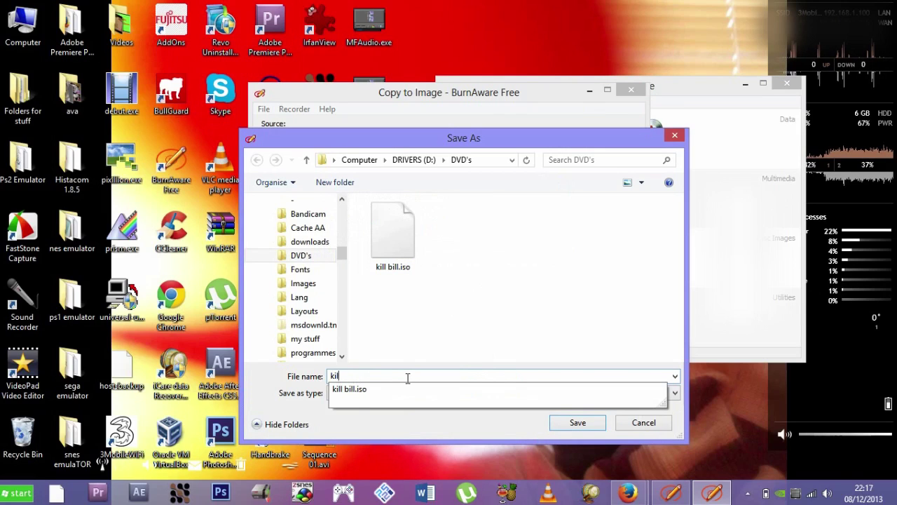
pyautogui.press('BackSpace')
pyautogui.press('BackSpace')
pyautogui.press('BackSpace')
pyautogui.write('kill billh')
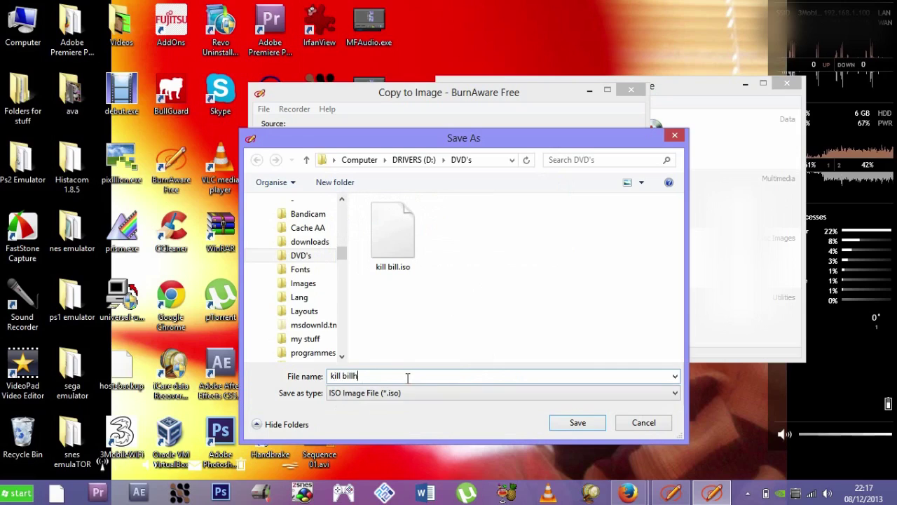
pyautogui.write('bjsucvs')
pyautogui.press('Return')
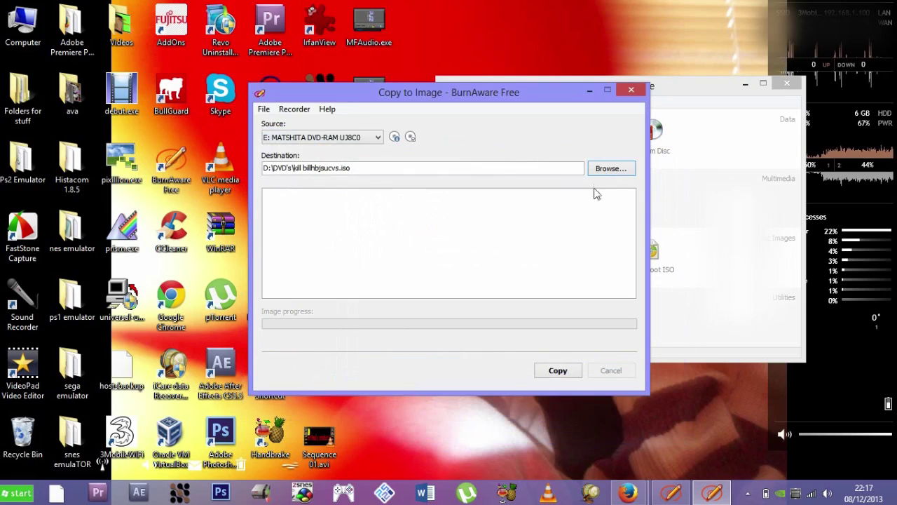
# Start copying the disc to the ISO image, abort the copy and close the Copy to Image window
pyautogui.click(553, 370)
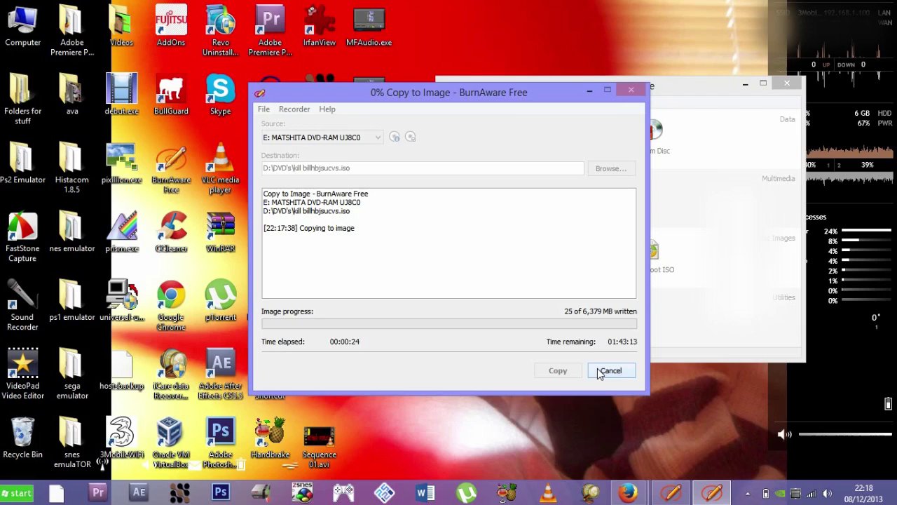
pyautogui.click(599, 372)
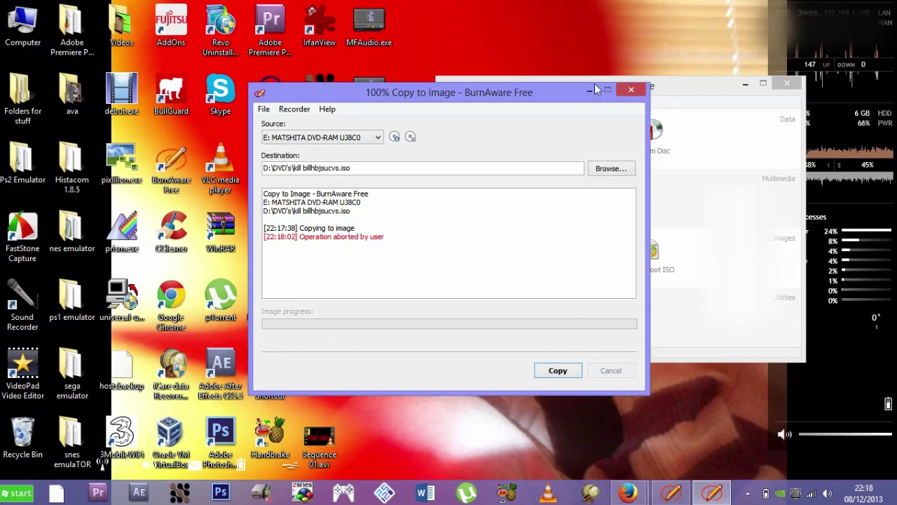
pyautogui.click(630, 90)
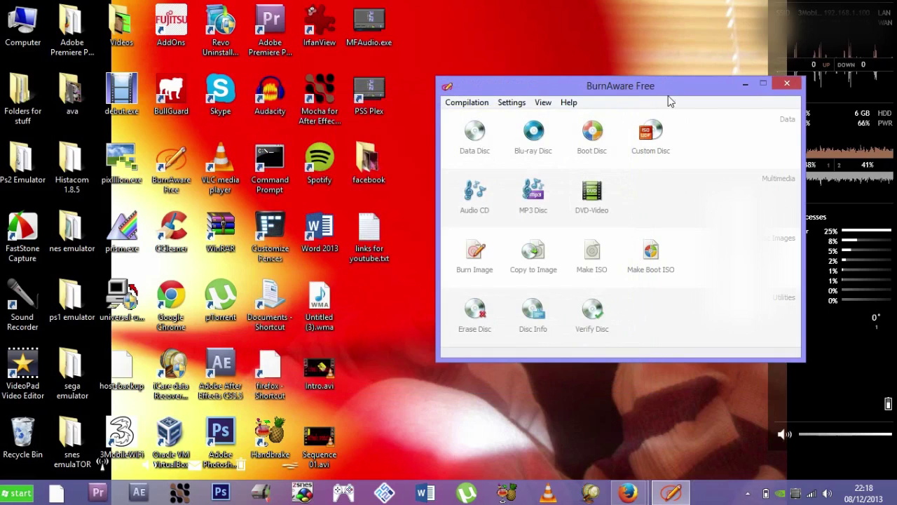
# Switch to HandBrake and load kill bill.iso from the DVD's folder on drive D as the video source
pyautogui.doubleClick(269, 436)
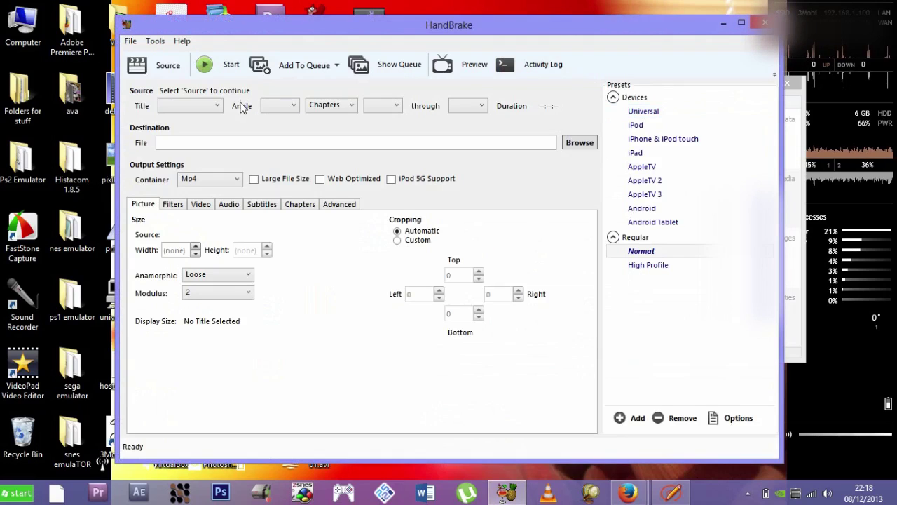
pyautogui.click(155, 65)
pyautogui.click(190, 103)
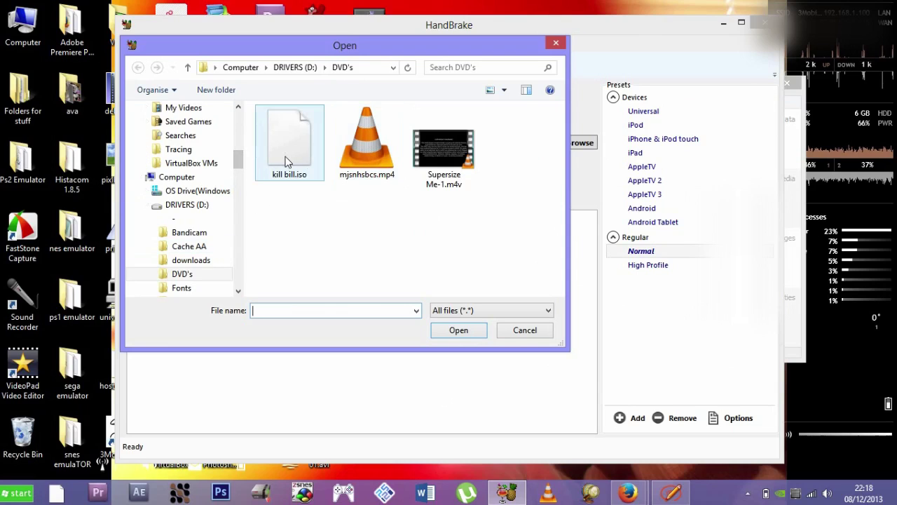
pyautogui.click(285, 162)
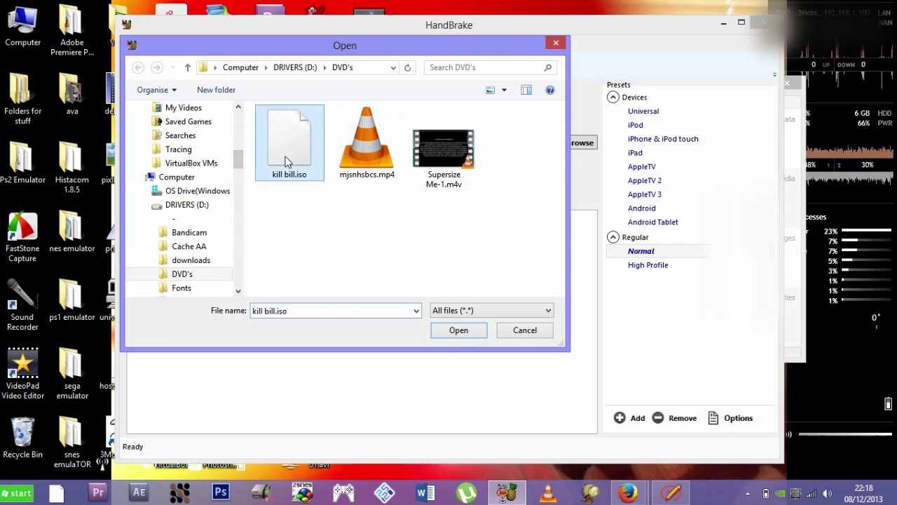
pyautogui.click(458, 330)
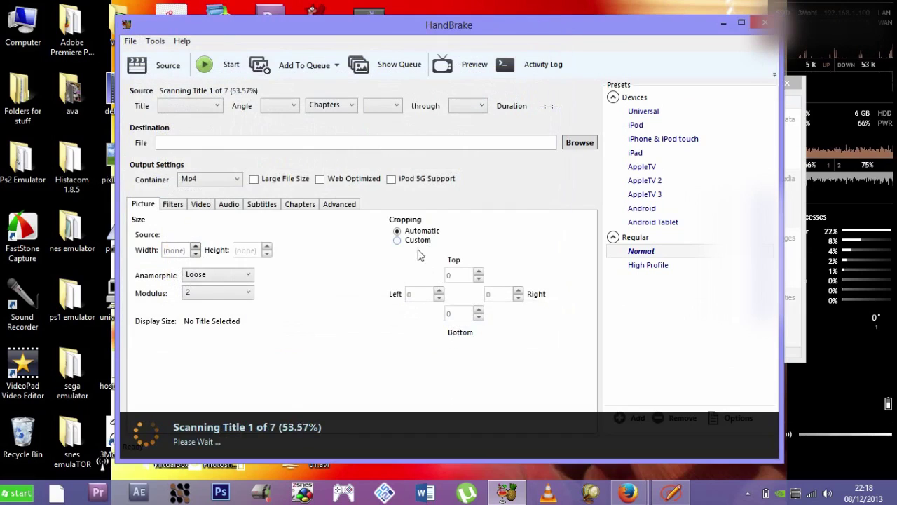
# Set the output destination to a file named "fskvndvffj" in the DVD's folder on drive D
pyautogui.click(585, 144)
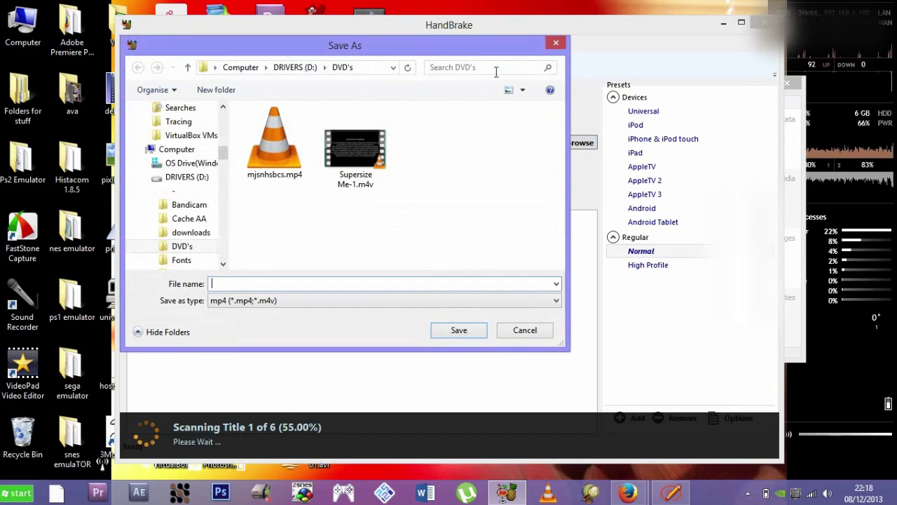
pyautogui.click(555, 44)
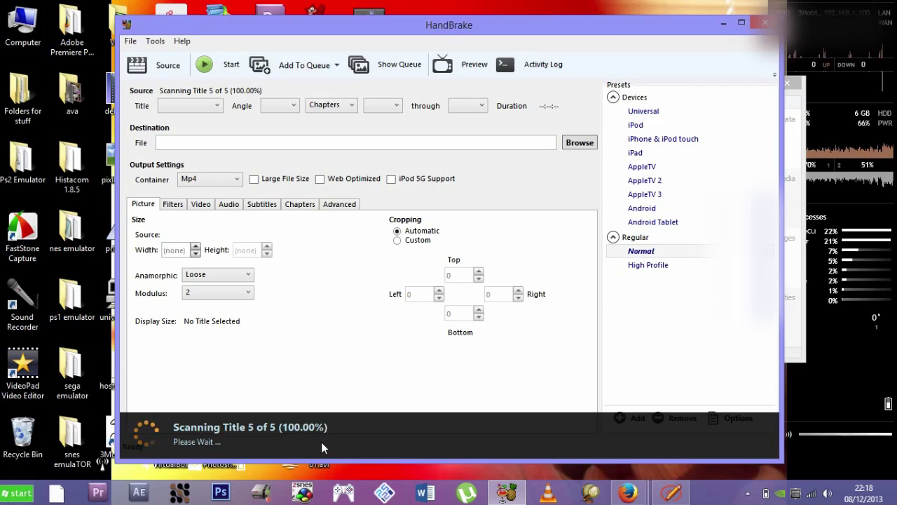
pyautogui.click(574, 146)
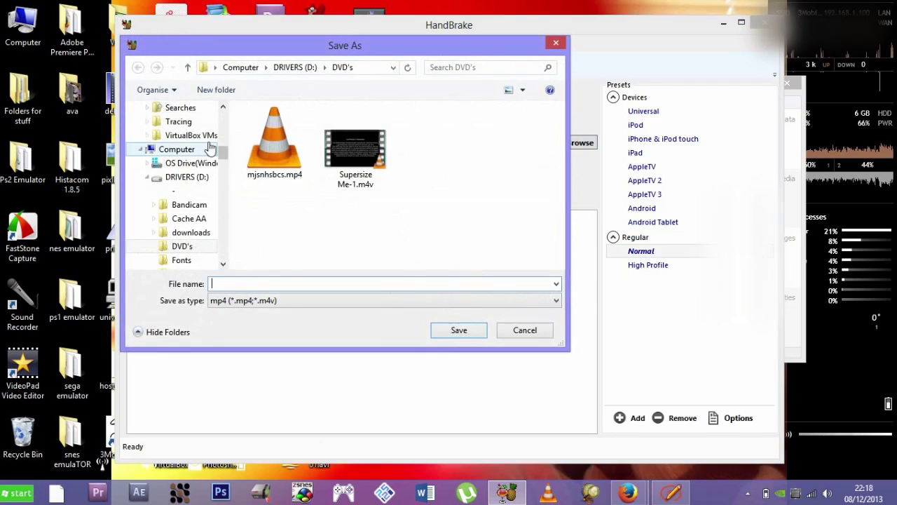
pyautogui.moveTo(225, 150); pyautogui.dragTo(226, 163)
pyautogui.click(183, 176)
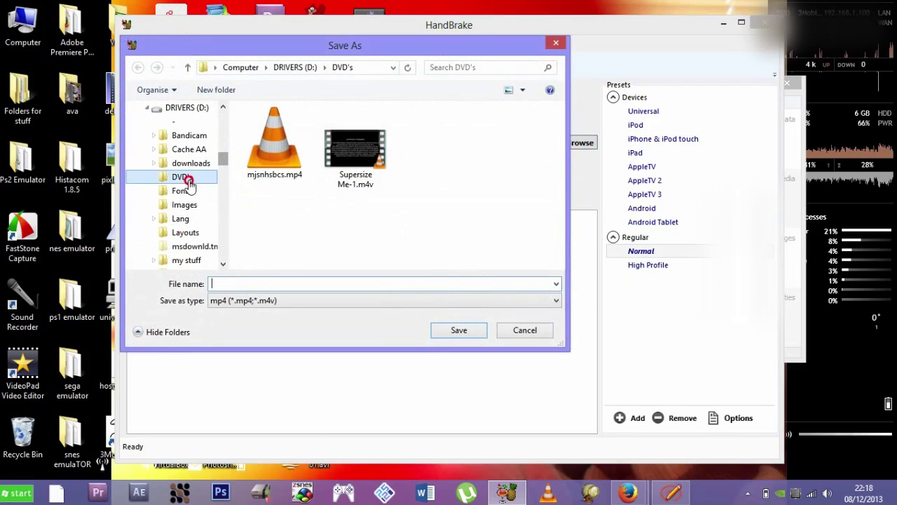
pyautogui.click(353, 285)
pyautogui.write('fskvndvffj')
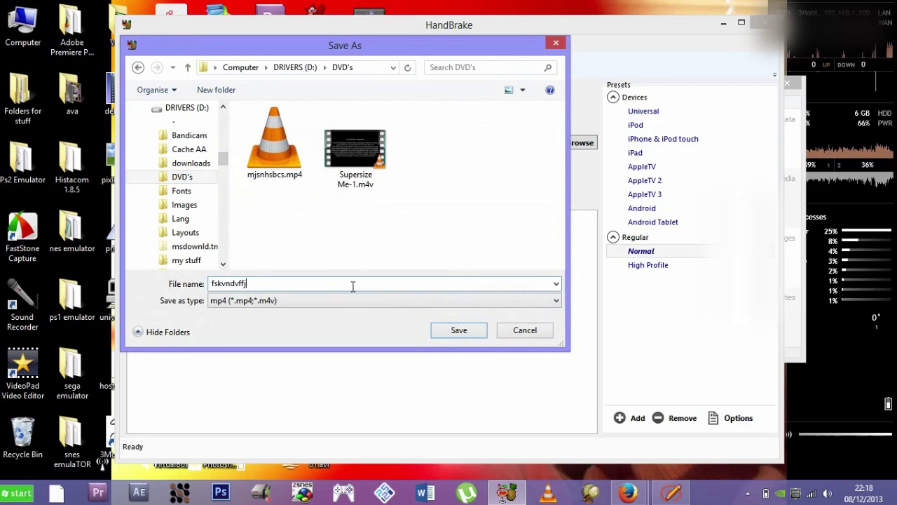
pyautogui.press('Return')
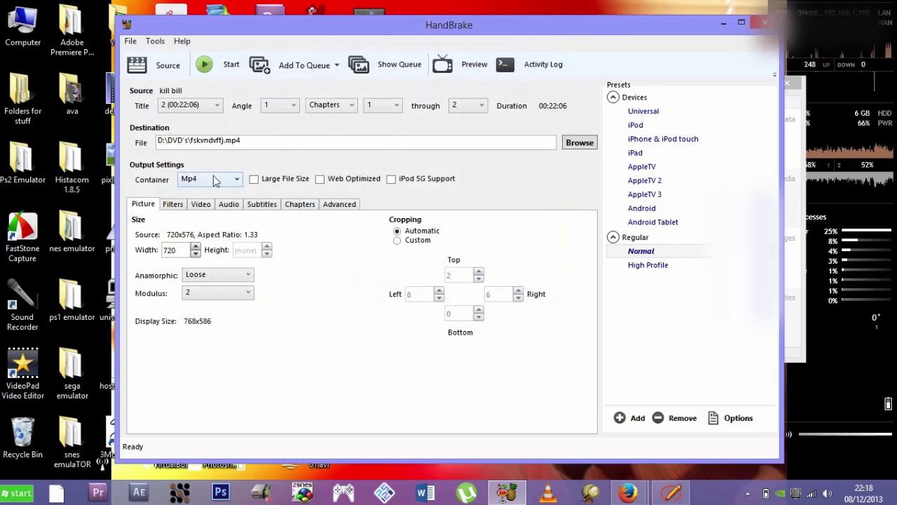
# Keep Mp4 as the output container and enable the Large File Size option
pyautogui.click(215, 179)
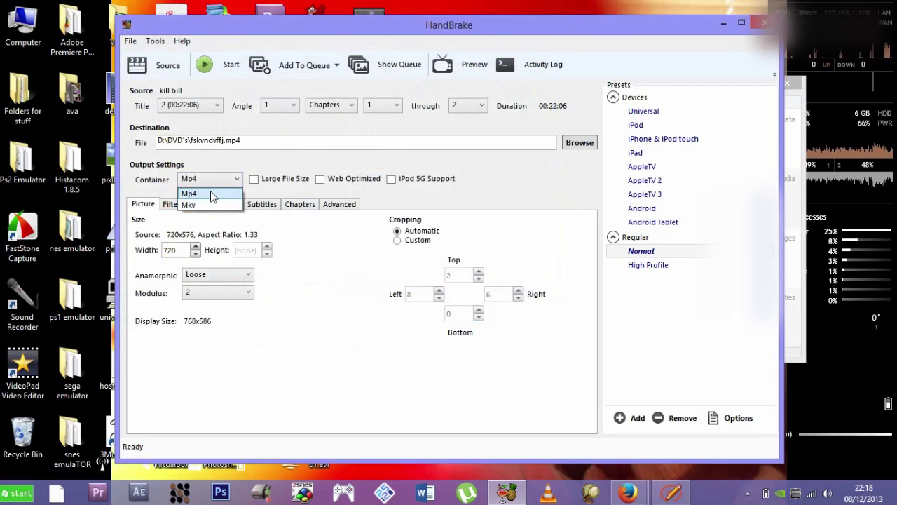
pyautogui.click(210, 192)
pyautogui.click(236, 181)
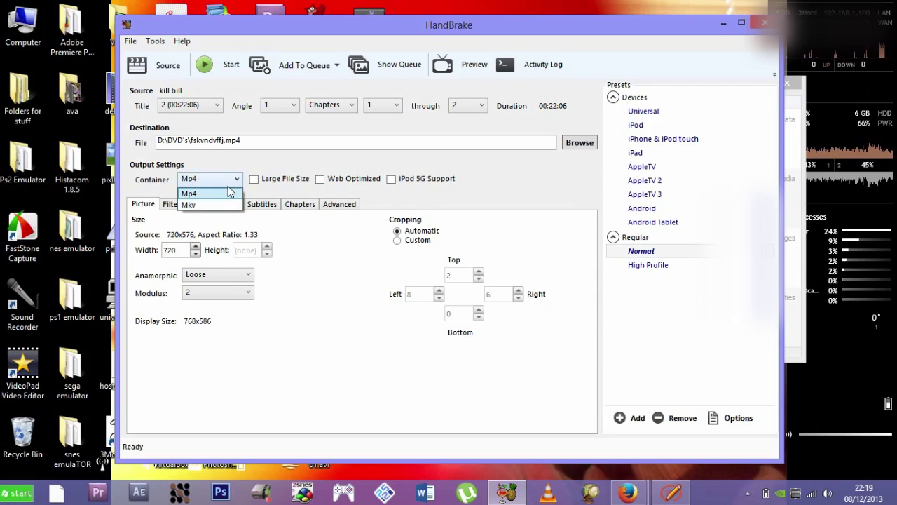
pyautogui.click(234, 183)
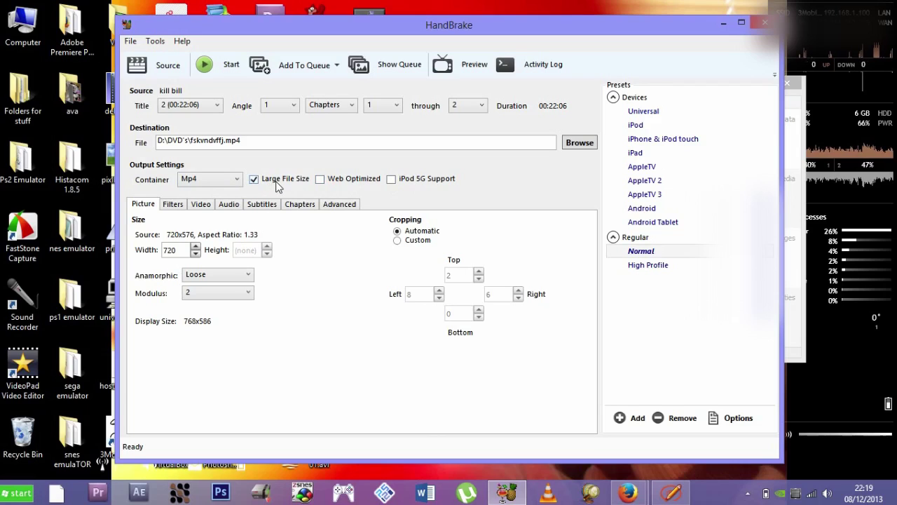
pyautogui.click(328, 178)
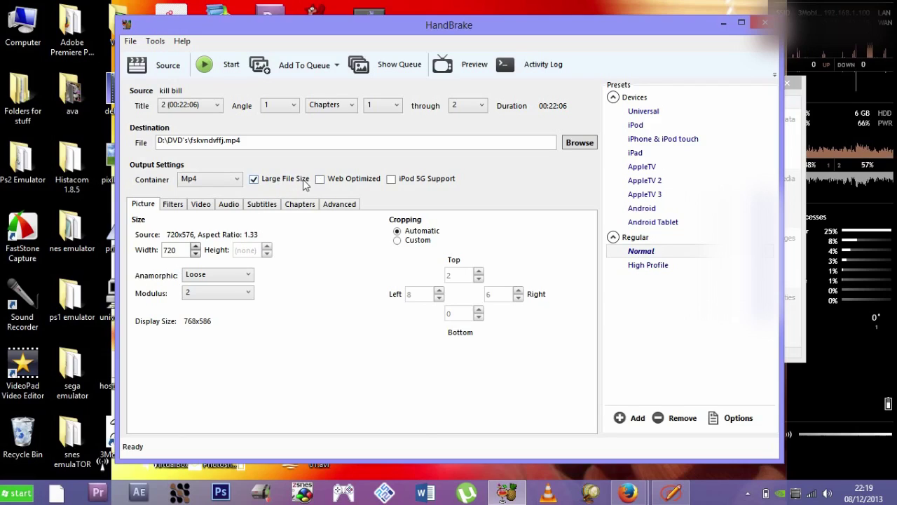
pyautogui.click(341, 183)
pyautogui.click(289, 182)
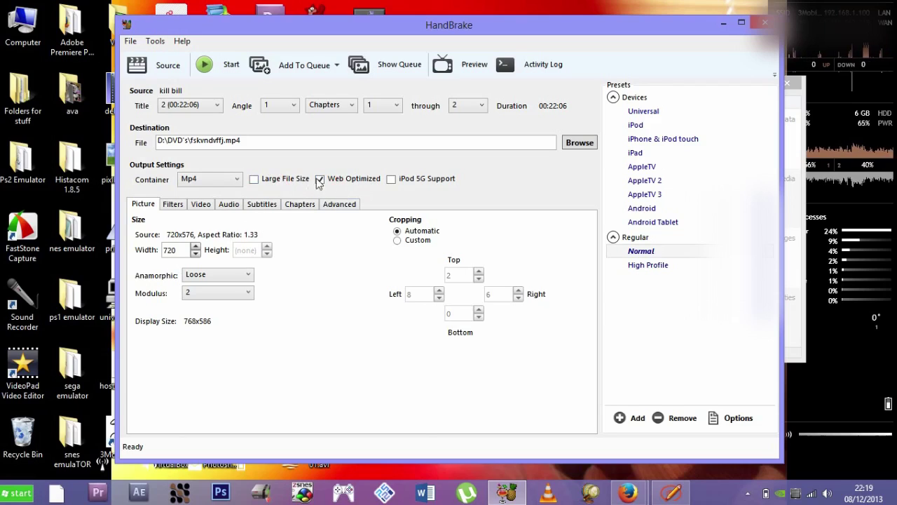
pyautogui.click(287, 179)
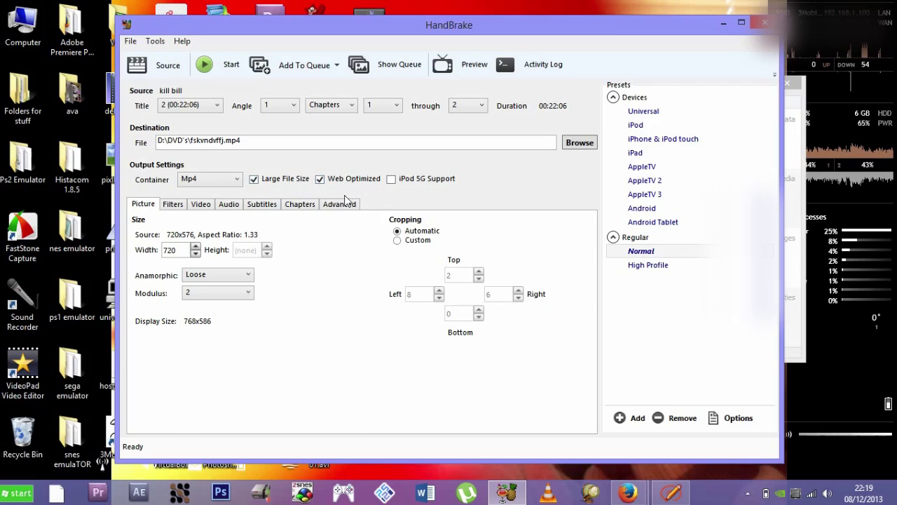
pyautogui.click(319, 180)
# Review the filter, video, audio, subtitle, chapter, advanced and picture settings for the encode
pyautogui.click(172, 204)
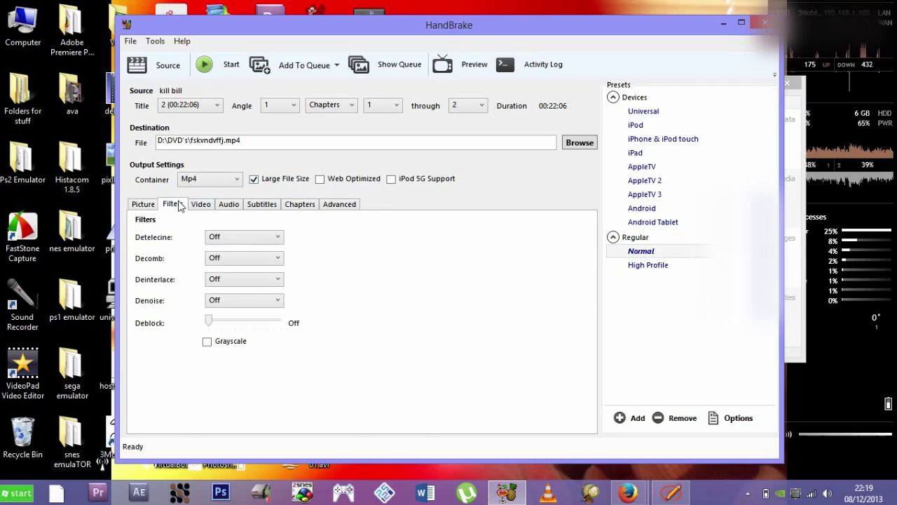
pyautogui.click(261, 206)
pyautogui.click(300, 208)
pyautogui.click(340, 205)
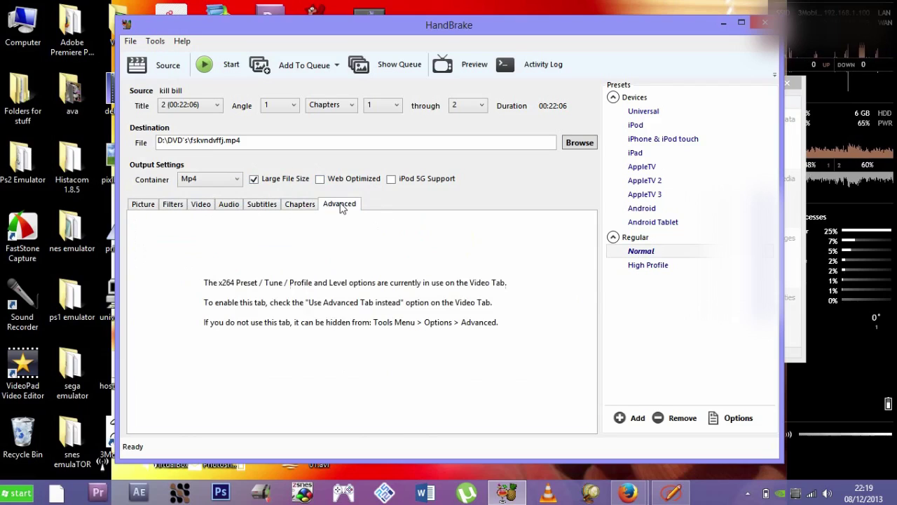
pyautogui.click(259, 207)
pyautogui.click(295, 208)
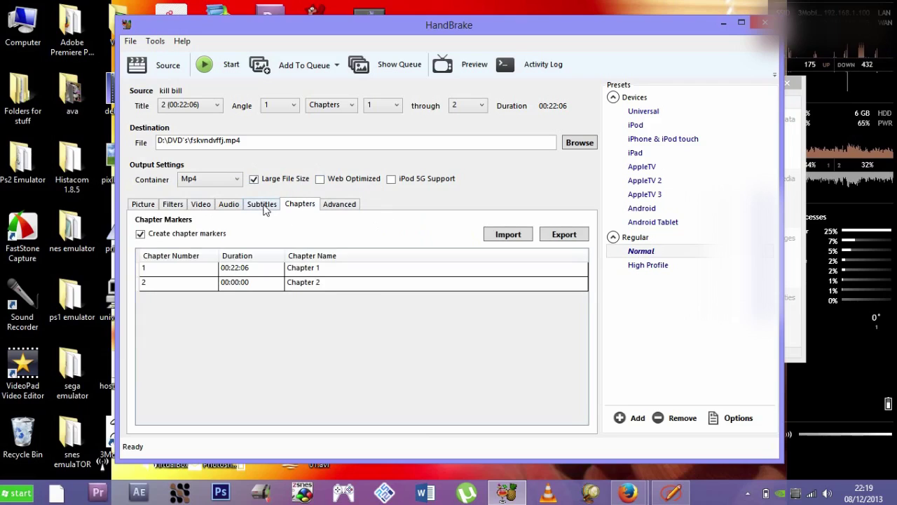
pyautogui.click(207, 209)
pyautogui.click(173, 205)
pyautogui.click(229, 205)
pyautogui.click(201, 205)
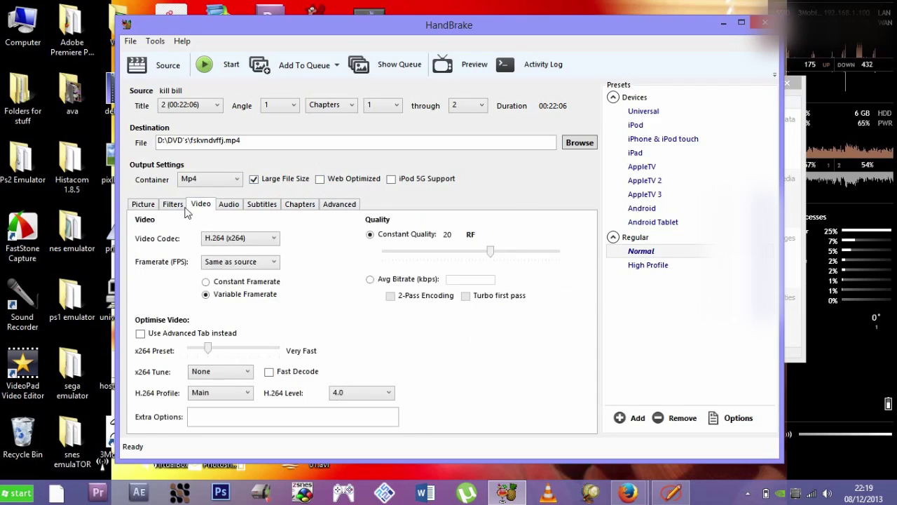
pyautogui.click(173, 205)
pyautogui.click(134, 205)
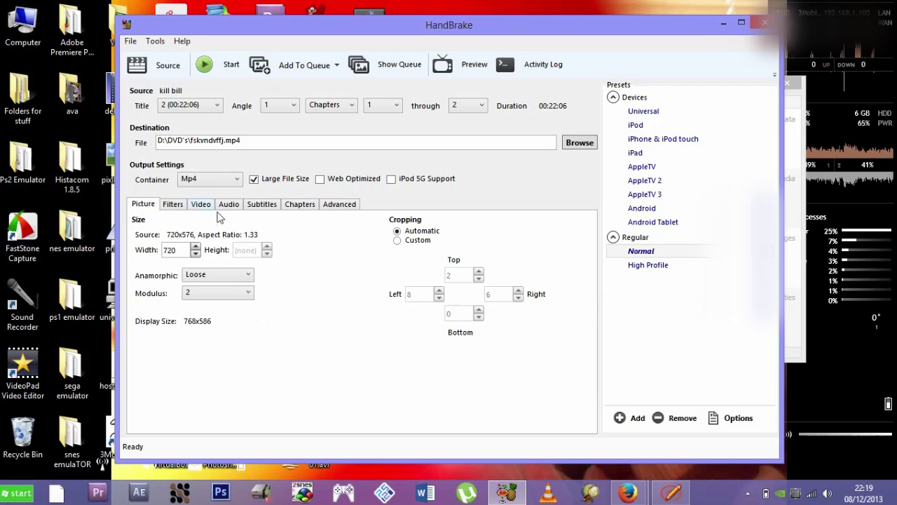
# Start encoding the video, stop the encode and close HandBrake
pyautogui.click(210, 65)
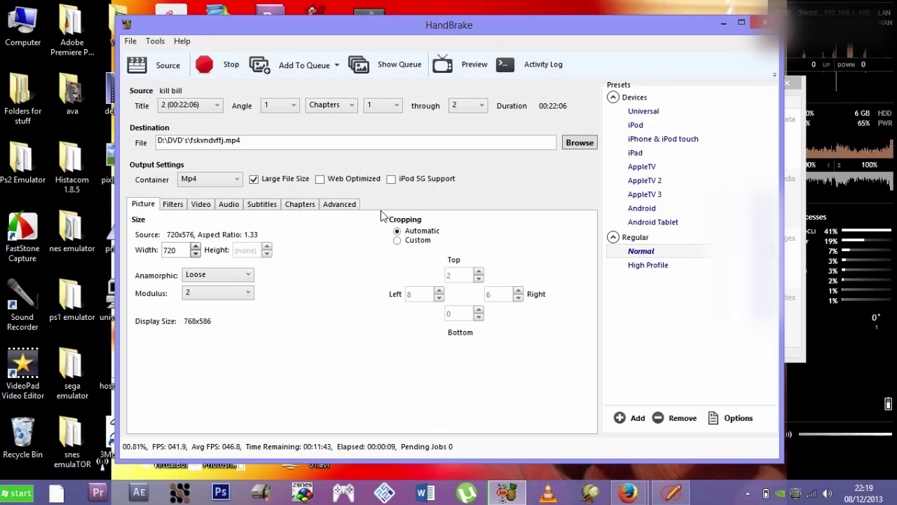
pyautogui.click(233, 65)
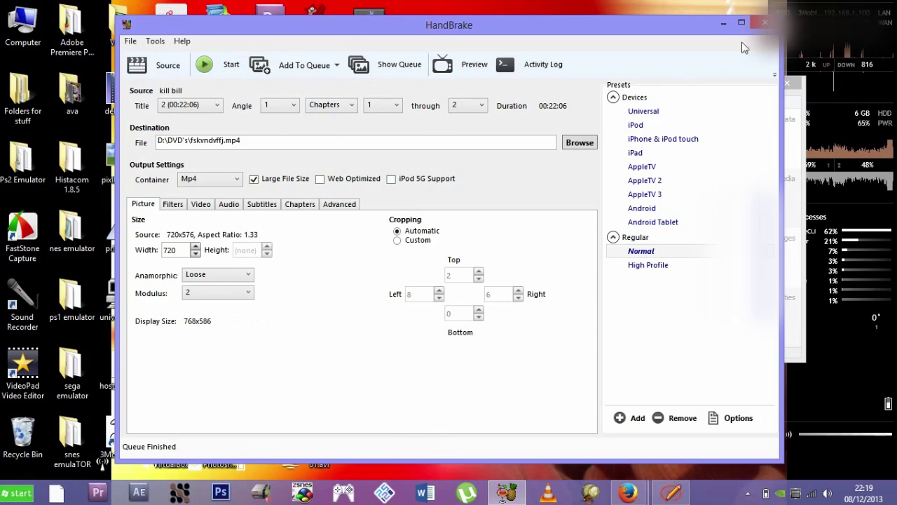
pyautogui.click(759, 28)
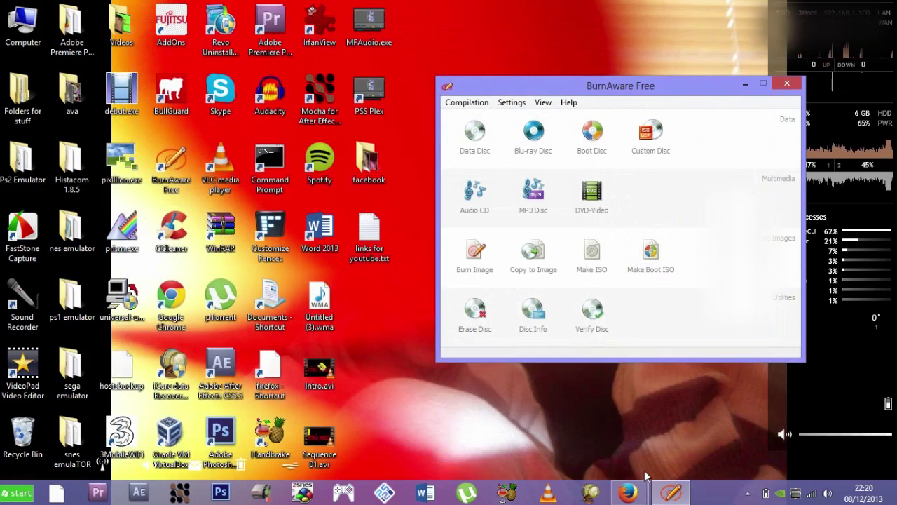
# Open the DVD's folder on drive D in File Explorer and play Supersize Me-1.m4v in VLC media player
pyautogui.click(11, 43)
pyautogui.doubleClick(10, 43)
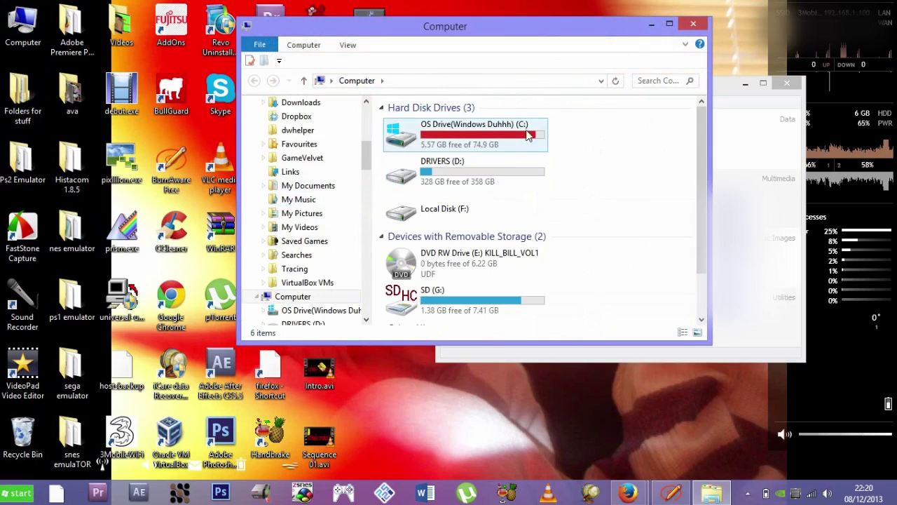
pyautogui.doubleClick(502, 177)
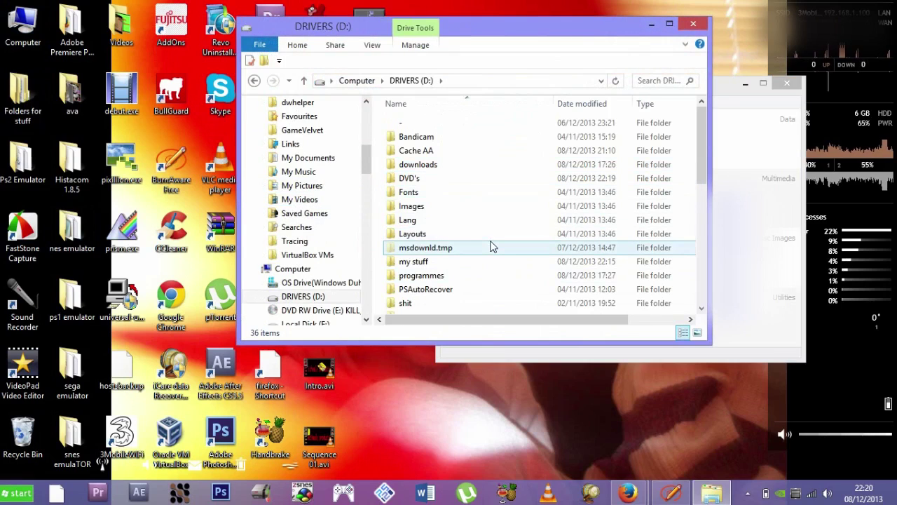
pyautogui.doubleClick(501, 178)
pyautogui.doubleClick(658, 147)
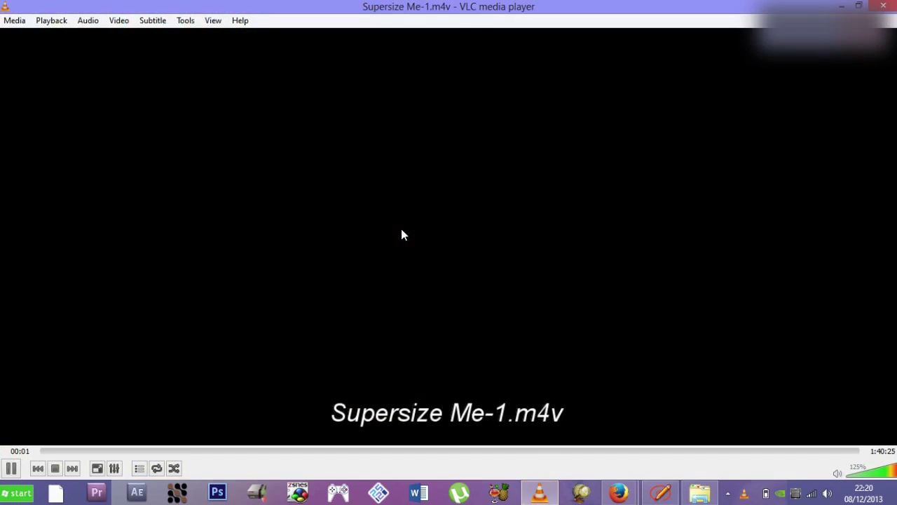
# Pause the video, jump to about 24:15 and view it full screen
pyautogui.press('space')
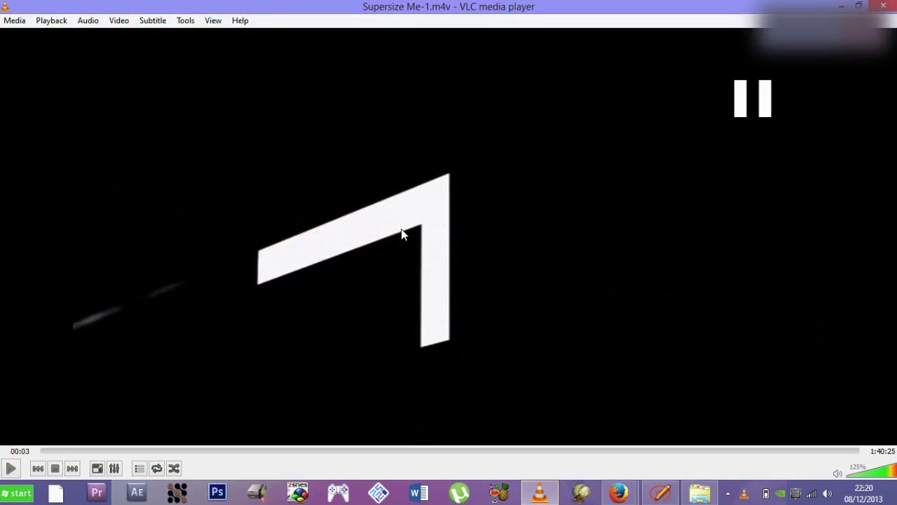
pyautogui.click(239, 450)
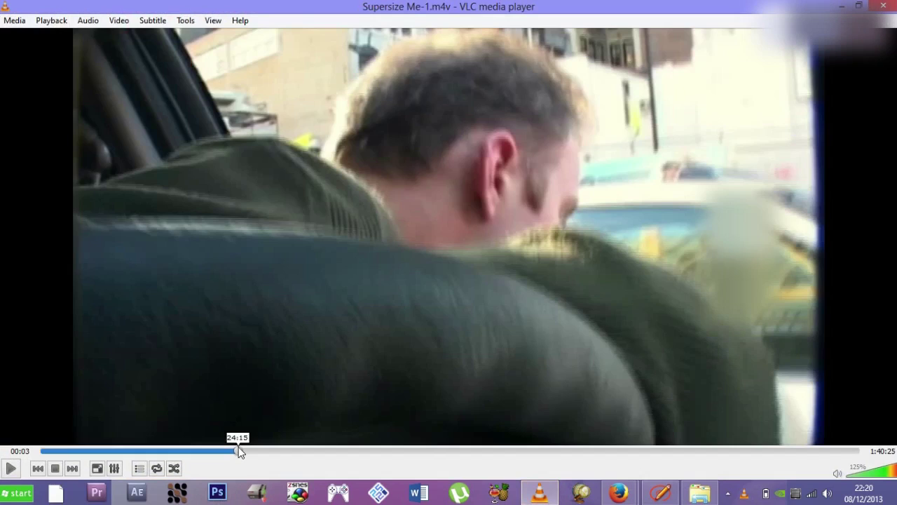
pyautogui.click(96, 468)
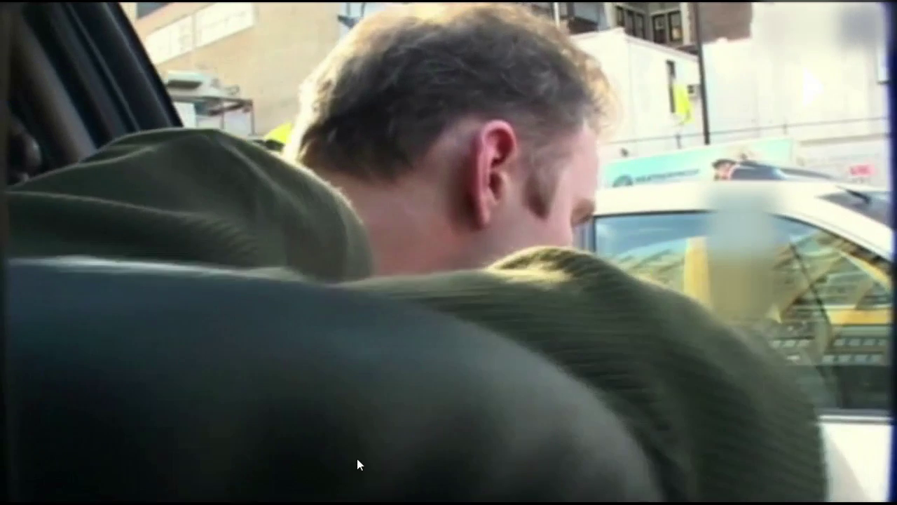